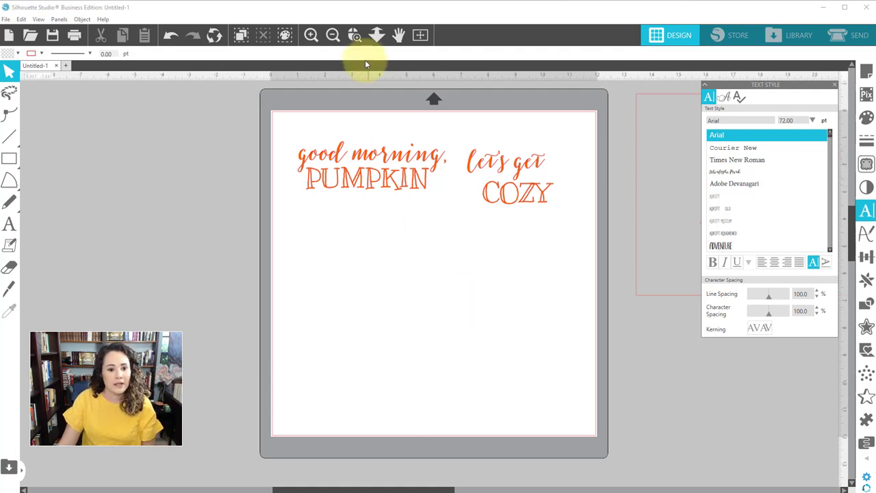
Step: Zoom in on both phrases and remove the fill from 'good morning, PUMPKIN'
left_click(355, 35)
left_click_drag(281, 123, 627, 256)
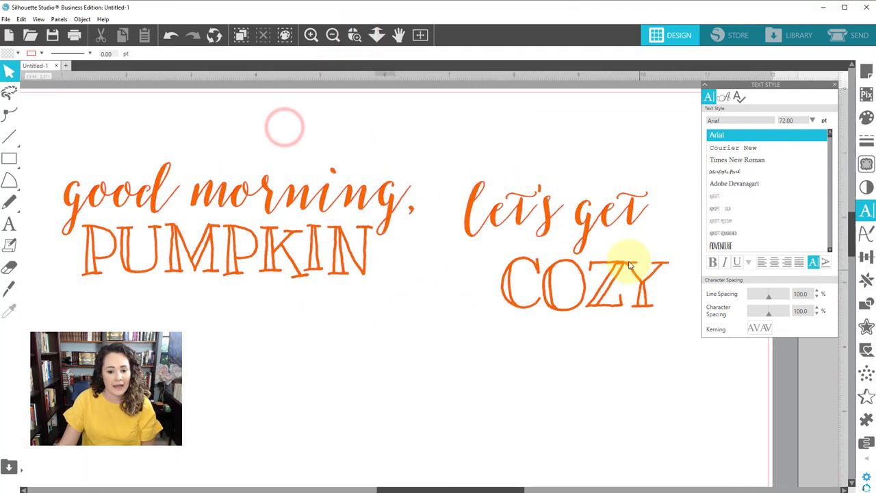
left_click(360, 117)
left_click(100, 146)
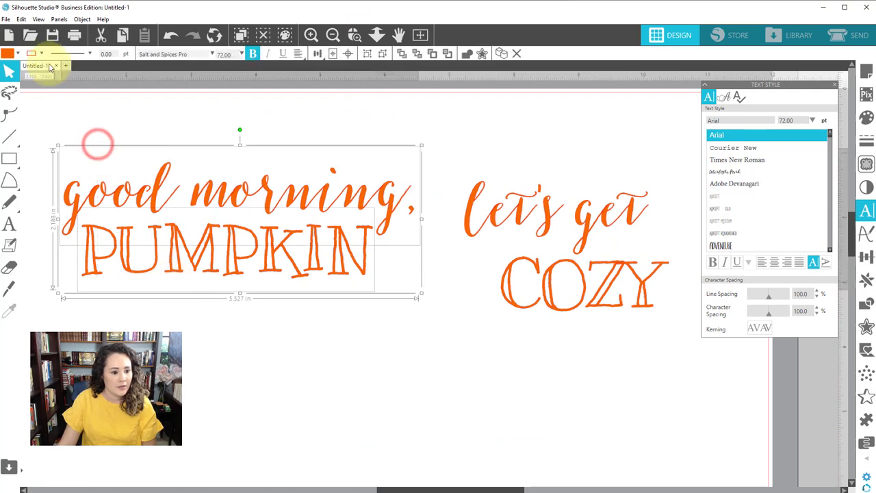
left_click(17, 54)
left_click(76, 70)
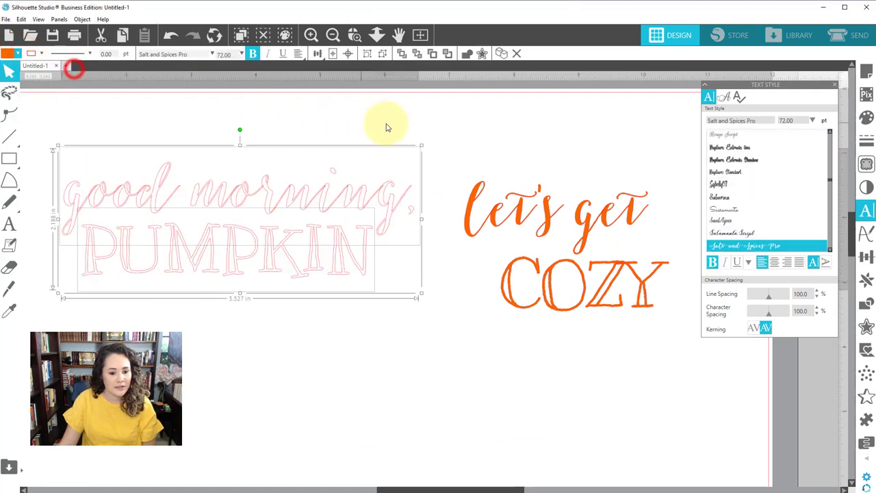
Step: Remove the fill from 'let's get COZY' as well
left_click(538, 219)
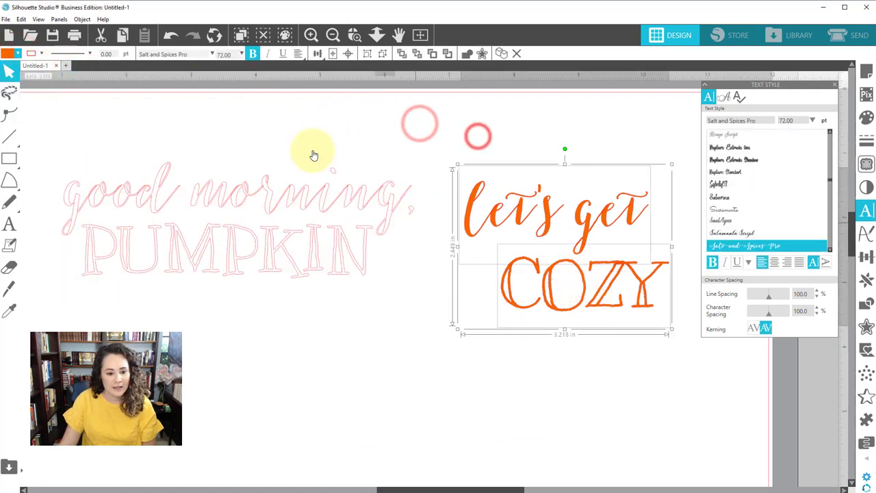
left_click(19, 54)
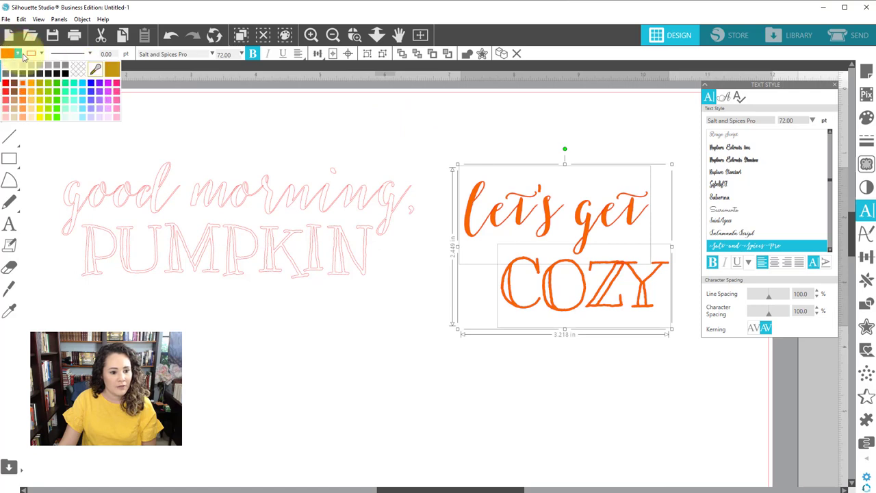
left_click(82, 72)
left_click(458, 391)
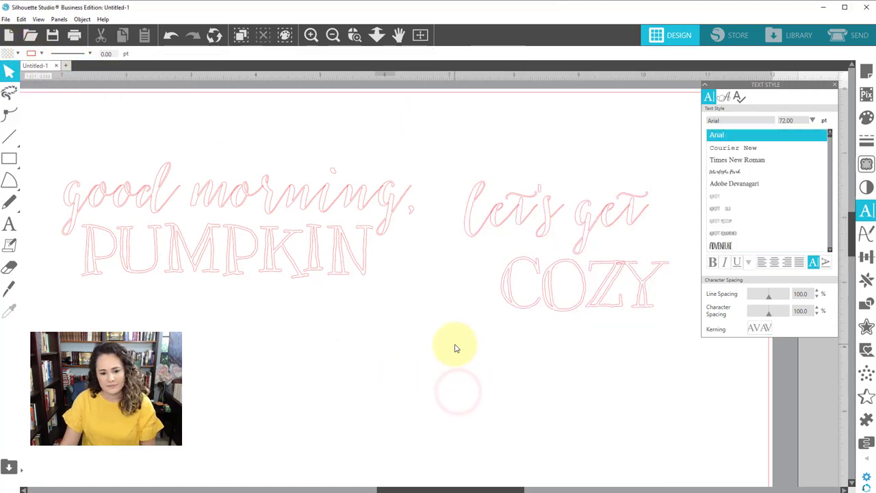
Step: Select all four text pieces, fill them orange, and reselect 'good morning, PUMPKIN'
left_click(89, 186)
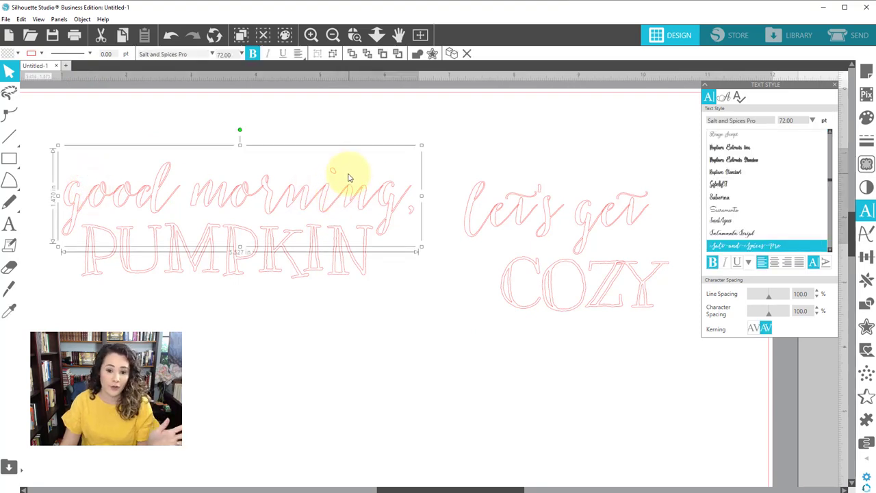
left_click(290, 131)
left_click(255, 259)
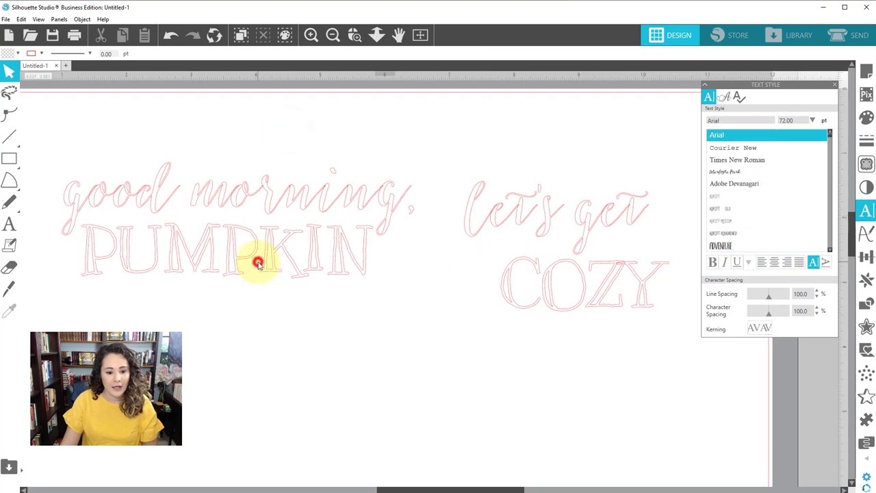
left_click(260, 336)
left_click_drag(113, 149, 528, 303)
left_click(17, 54)
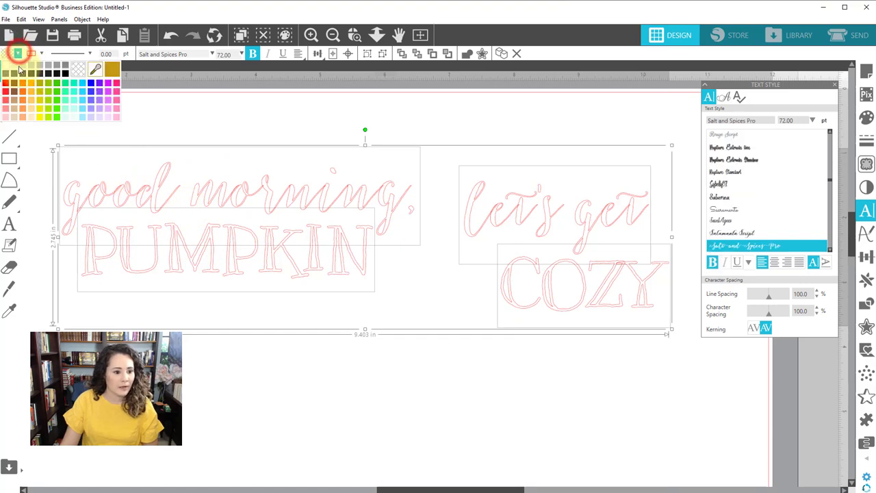
left_click(24, 84)
left_click(199, 96)
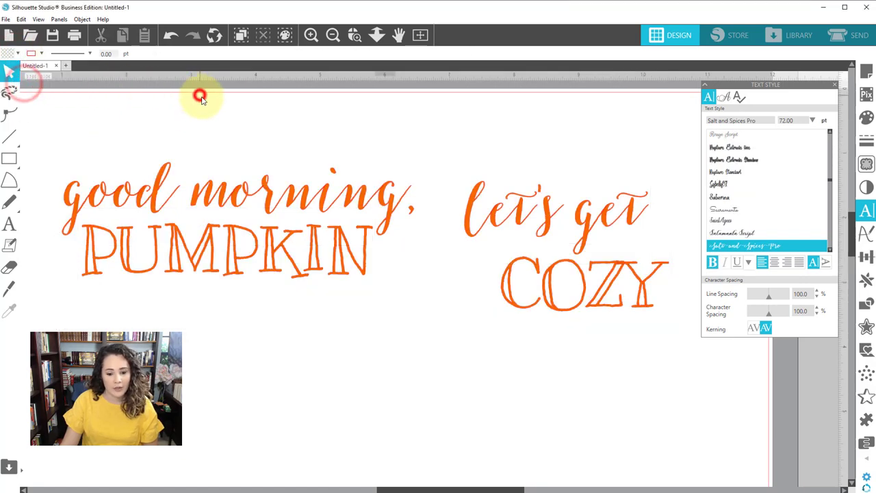
left_click_drag(102, 136, 130, 144)
left_click(121, 133)
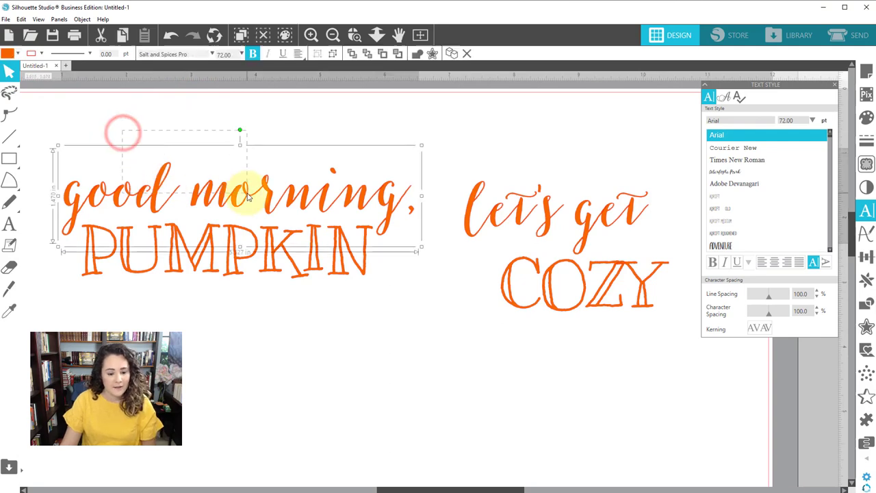
Step: Weld the 'good morning,' letters and make them a compound path
left_click(203, 133)
left_click(108, 145)
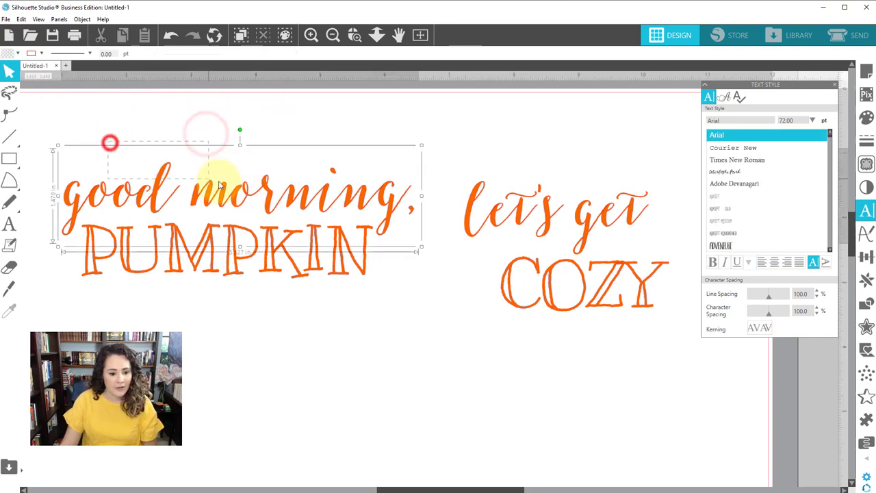
right_click(267, 191)
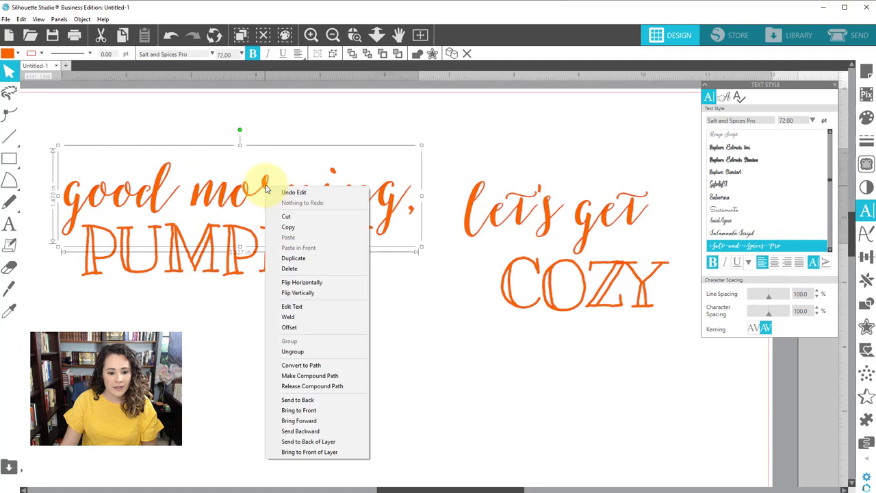
left_click(290, 317)
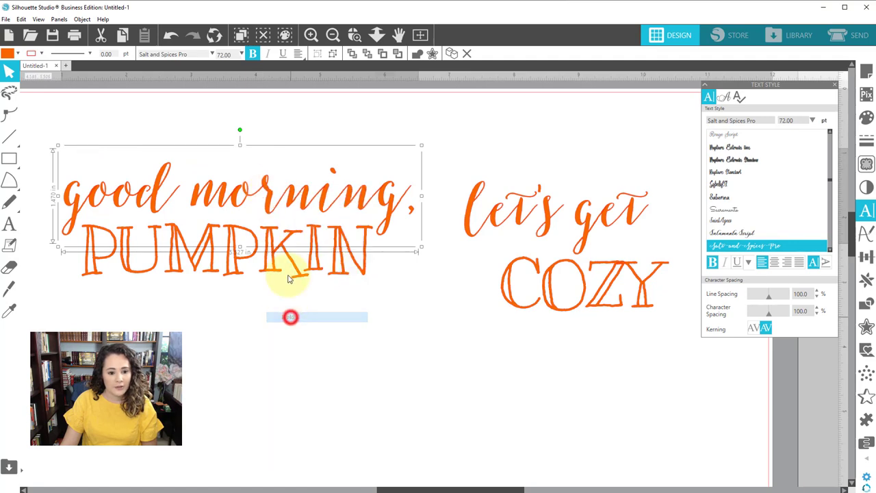
right_click(267, 194)
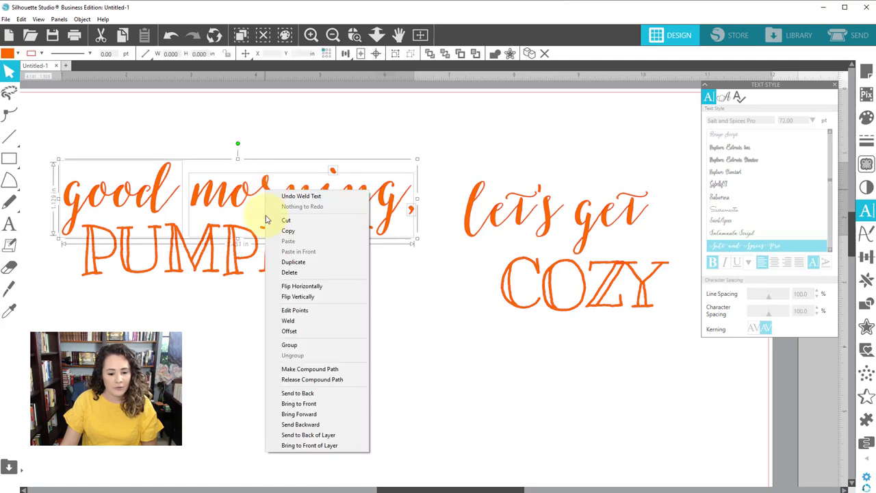
left_click(296, 370)
Step: Combine 'good morning,' and PUMPKIN into one compound path
left_click(252, 251)
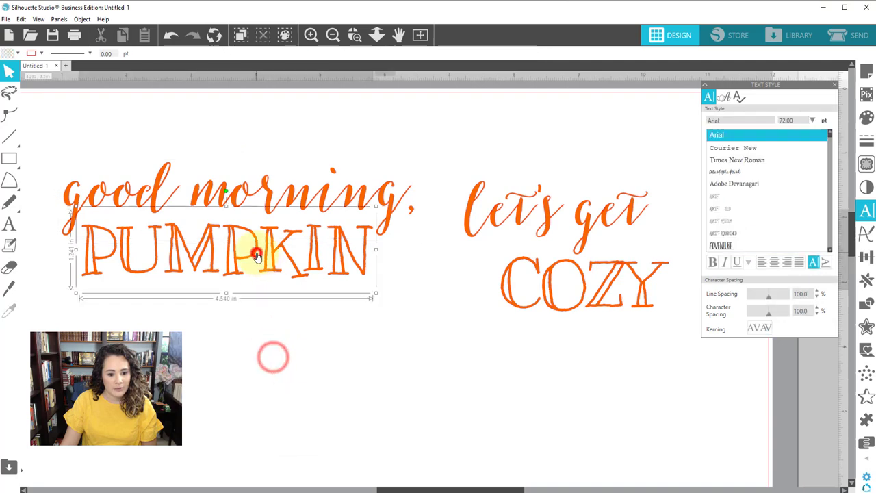
left_click(207, 145)
left_click_drag(92, 138, 268, 290)
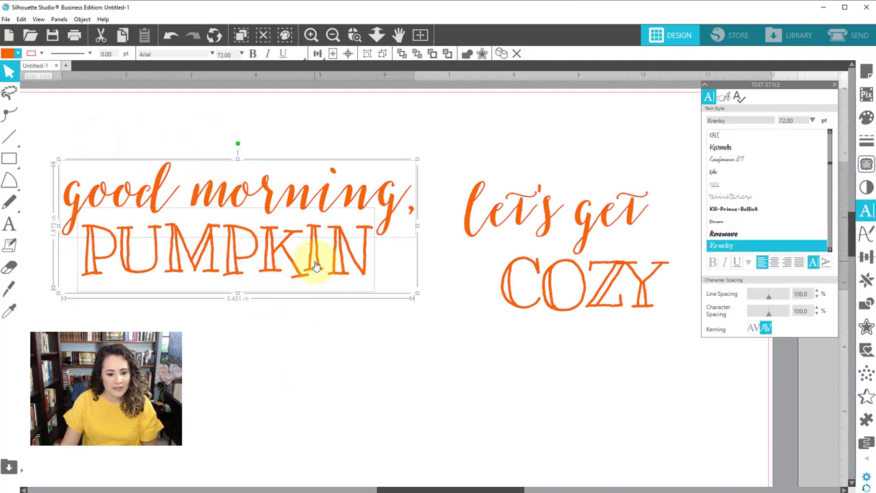
right_click(314, 219)
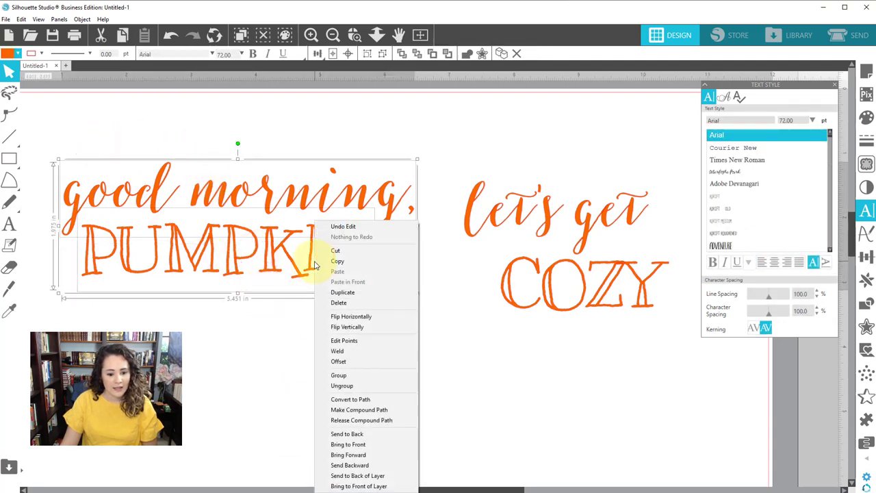
left_click(342, 410)
left_click(434, 401)
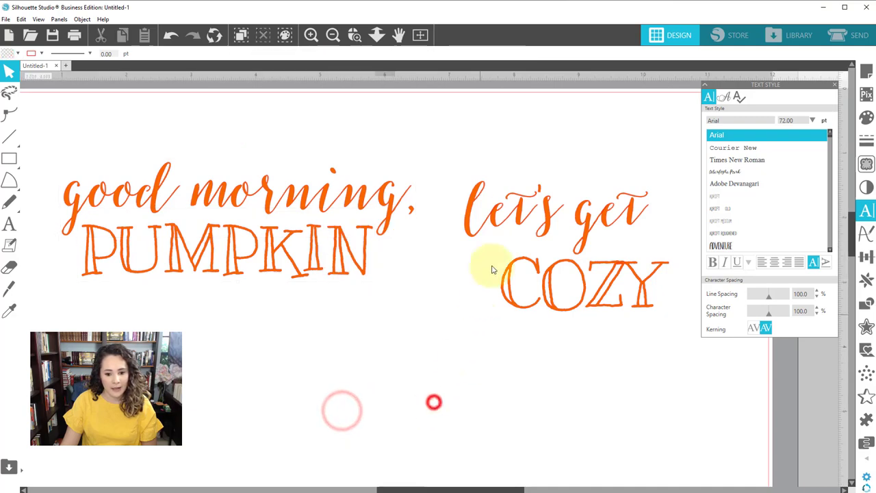
Step: Weld 'let's get' into a compound path, then combine it with COZY
left_click(498, 215)
right_click(495, 213)
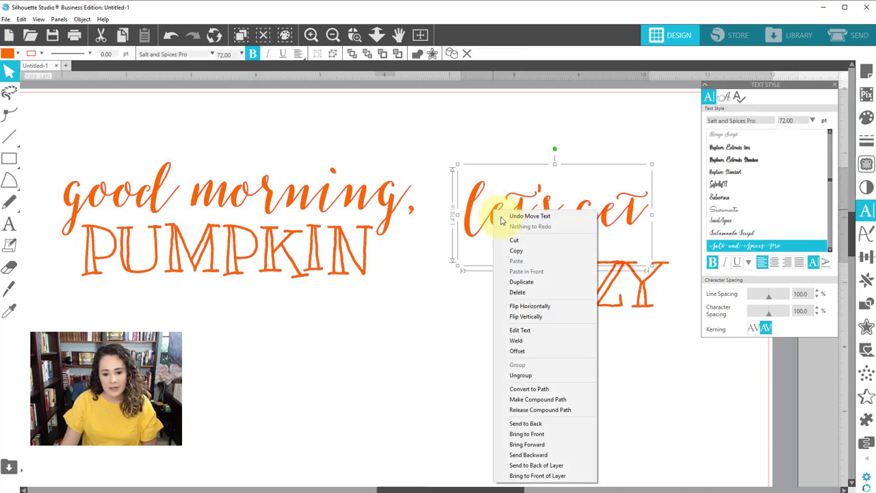
left_click(516, 340)
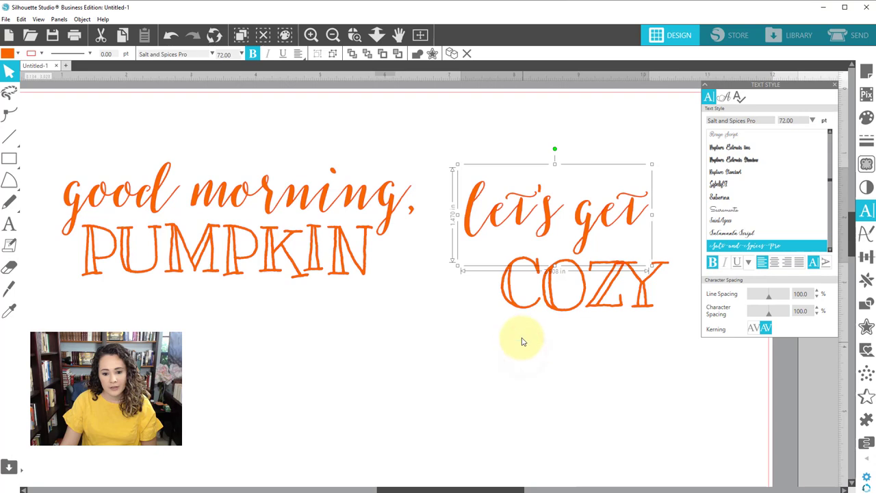
right_click(537, 215)
left_click(570, 390)
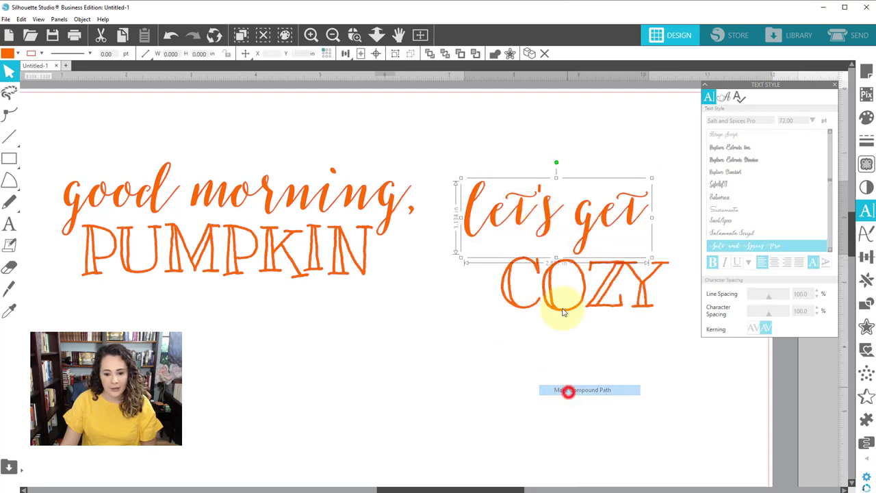
left_click_drag(518, 141, 567, 290)
right_click(555, 289)
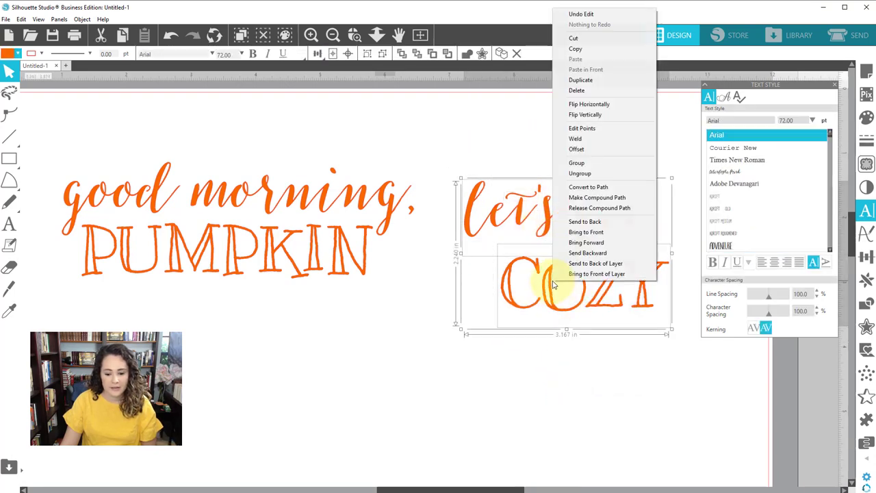
left_click(566, 197)
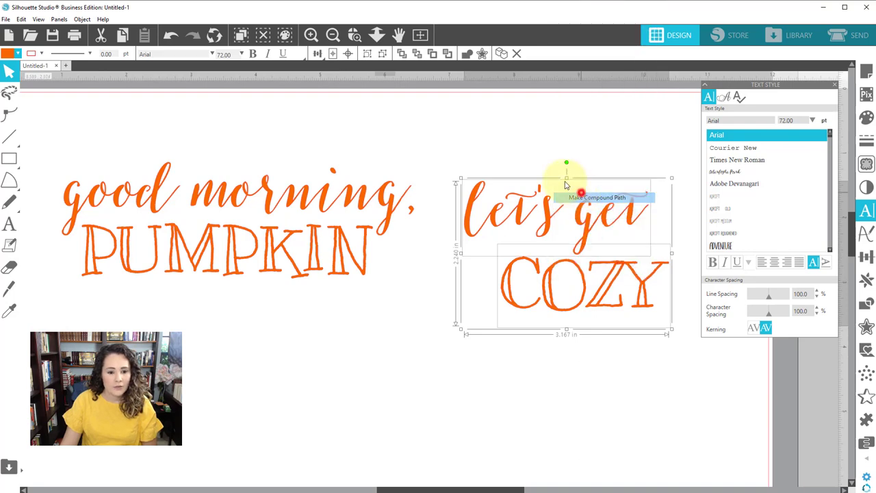
Step: Fit the page in view and lock the aspect ratio of 'let's get COZY'
left_click(421, 35)
left_click(437, 358)
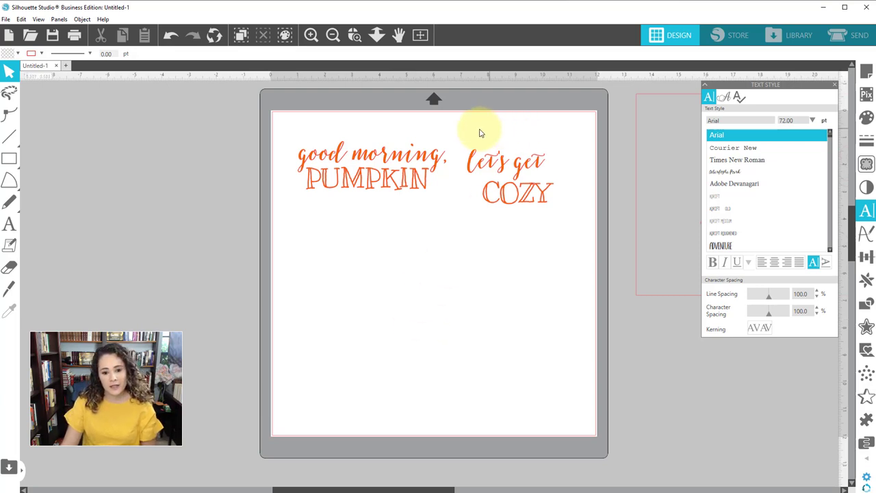
left_click_drag(480, 129, 561, 225)
left_click(282, 113)
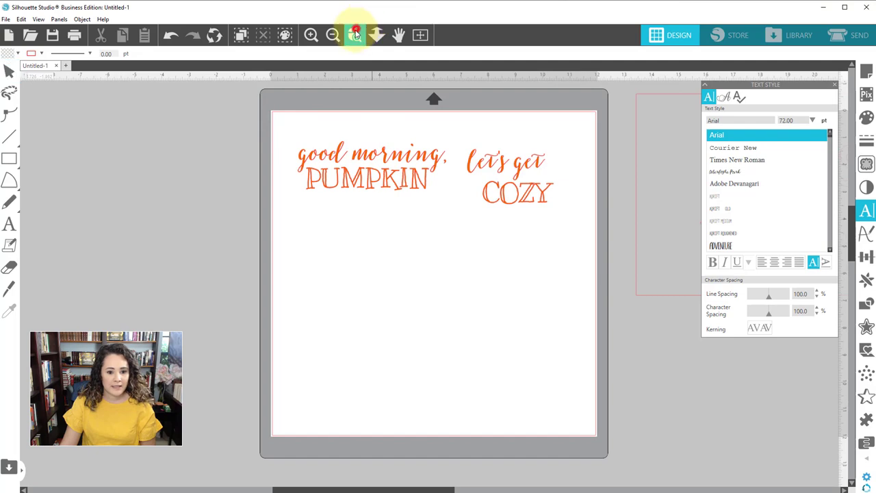
left_click_drag(297, 119, 600, 278)
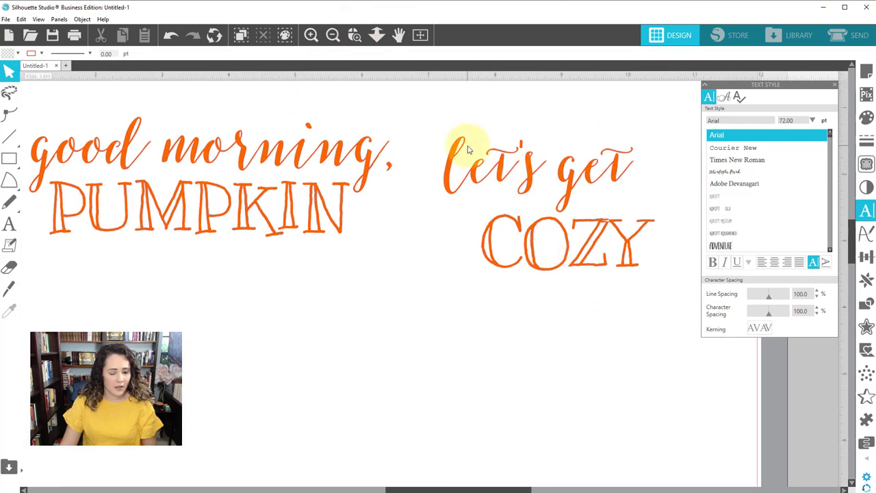
left_click(333, 36)
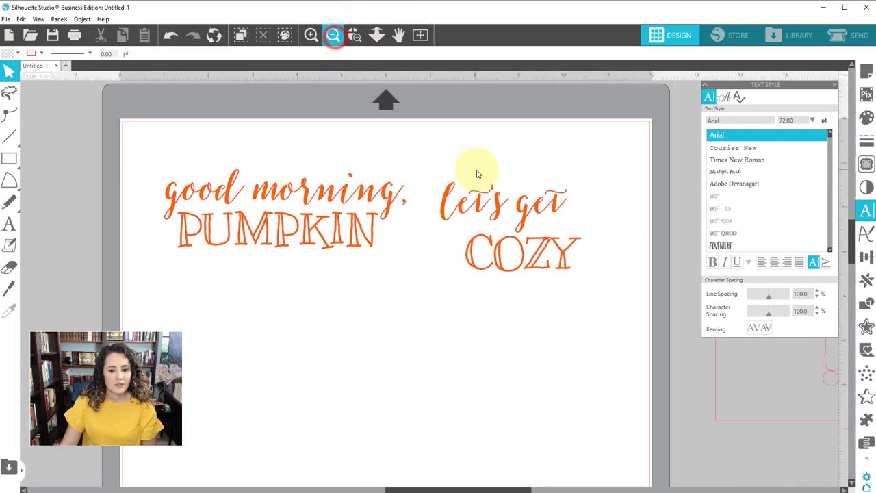
left_click(495, 218)
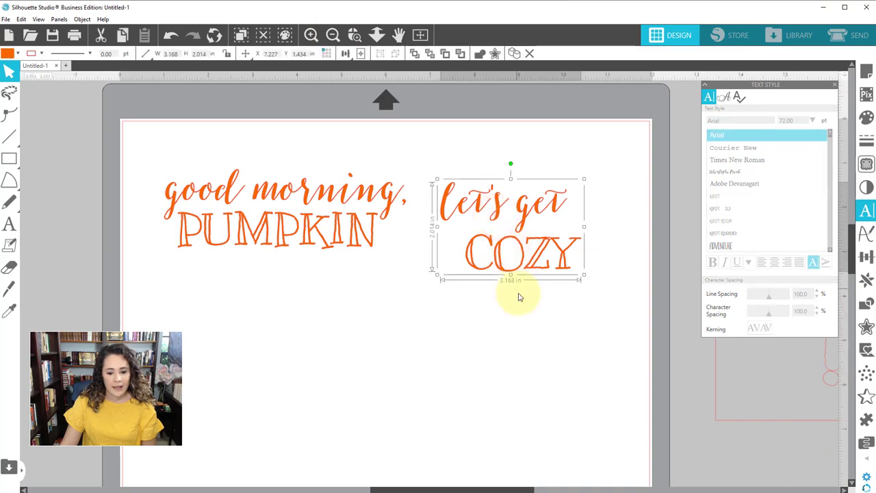
left_click(226, 54)
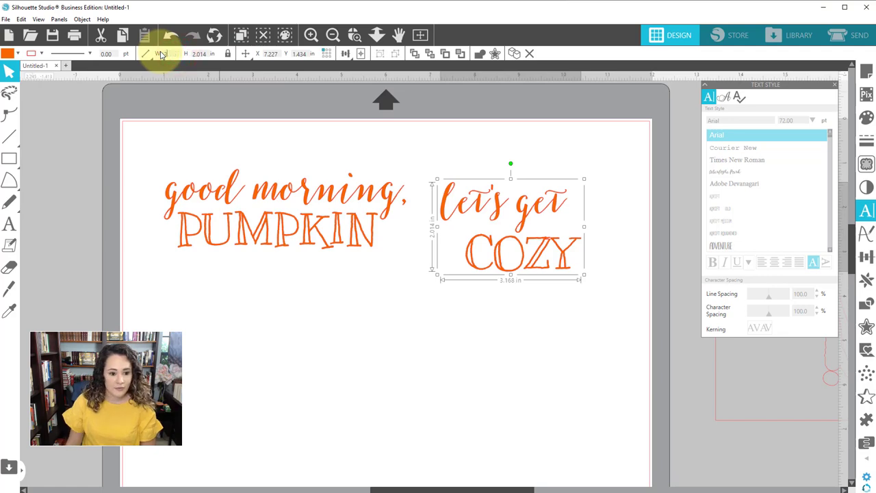
Step: Set both 'let's get COZY' and 'good morning, PUMPKIN' to 3 in wide
key("Return")
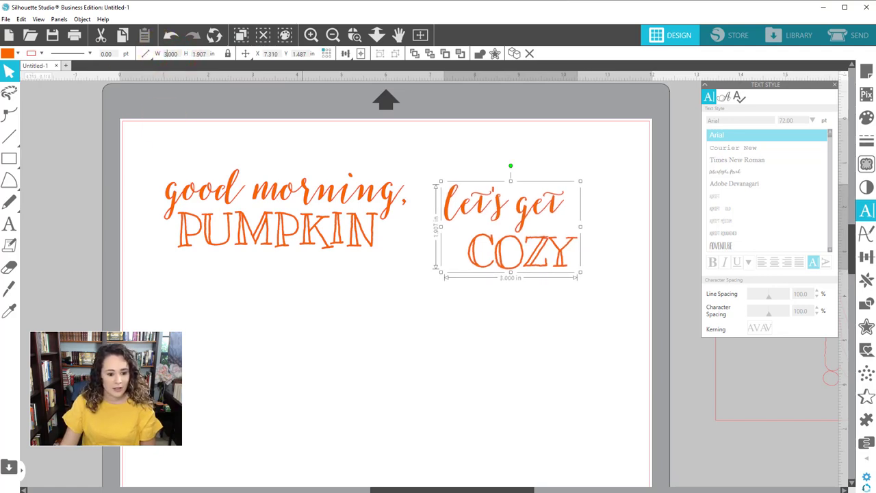
left_click(300, 246)
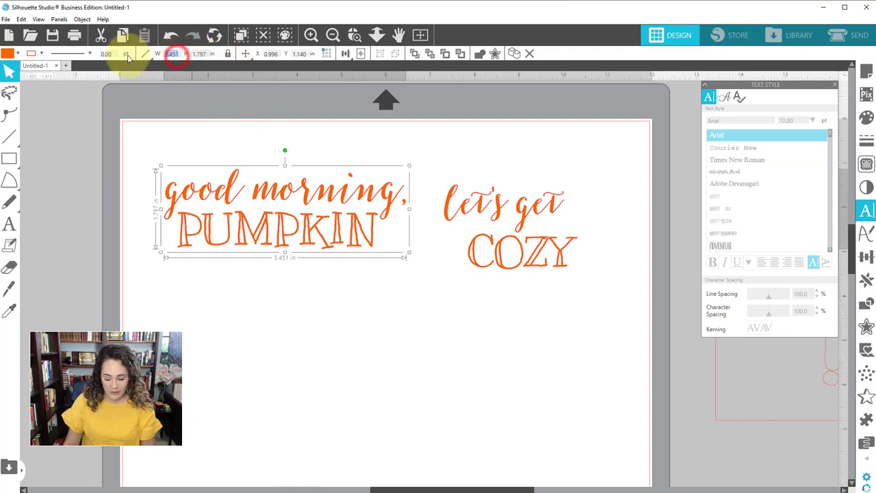
type("3")
key("Return")
Step: Move the shrunken PUMPKIN design right, then undo its resize
left_click(244, 411)
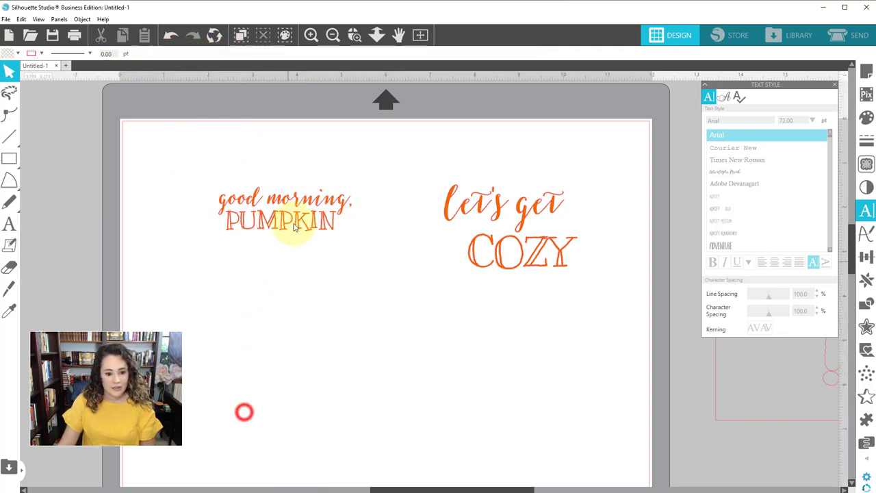
left_click_drag(294, 219, 352, 220)
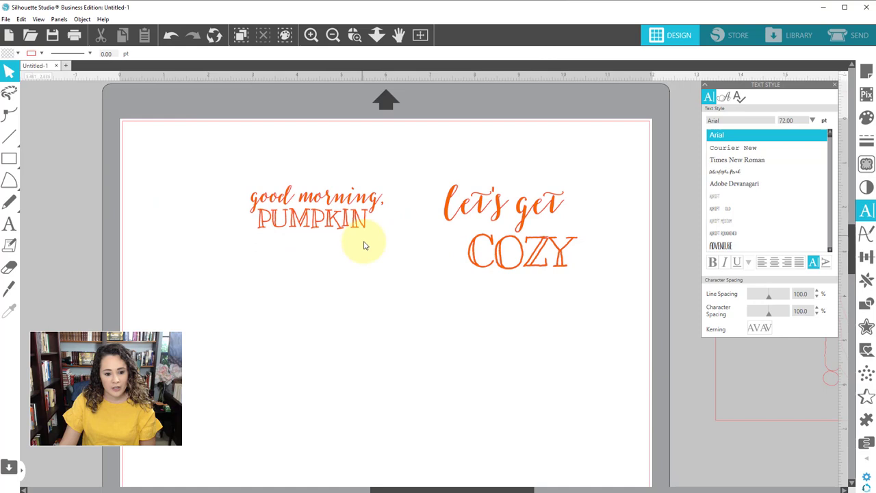
left_click(342, 224)
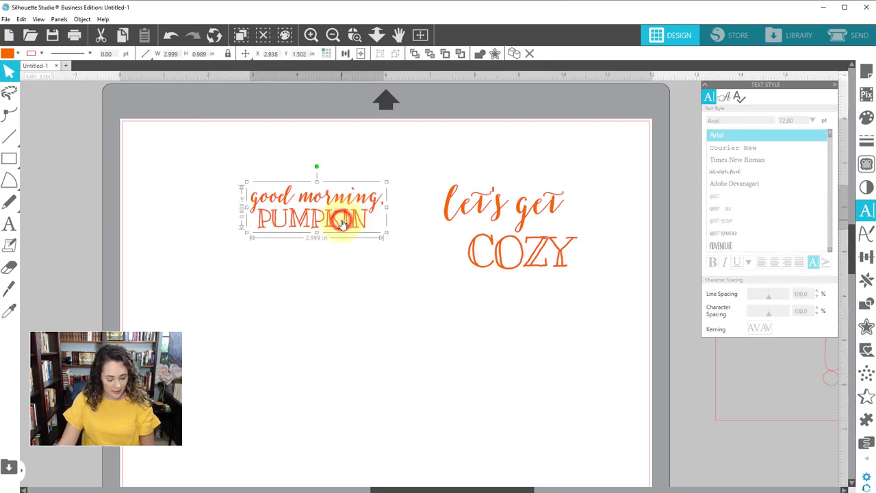
key("ctrl+z")
key("ctrl+z")
key("ctrl+z")
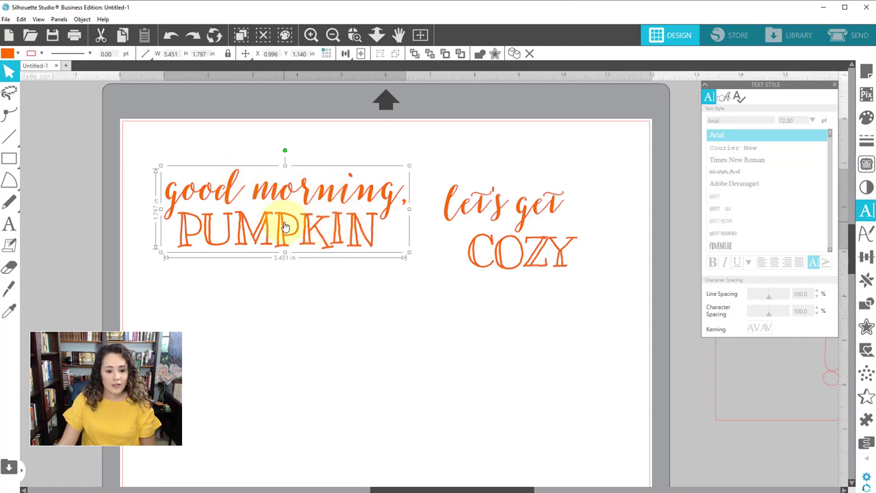
Step: Release the PUMPKIN design's compound path and rejoin PUMPKIN as its own compound path
right_click(285, 227)
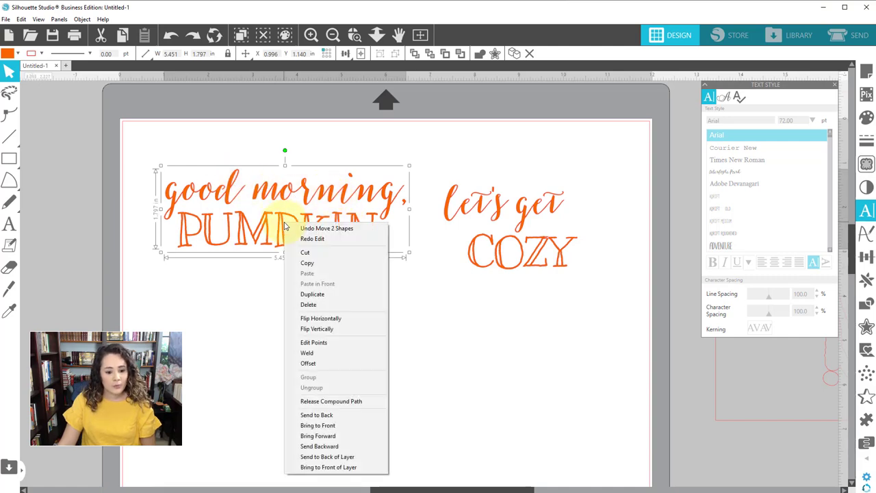
left_click(319, 402)
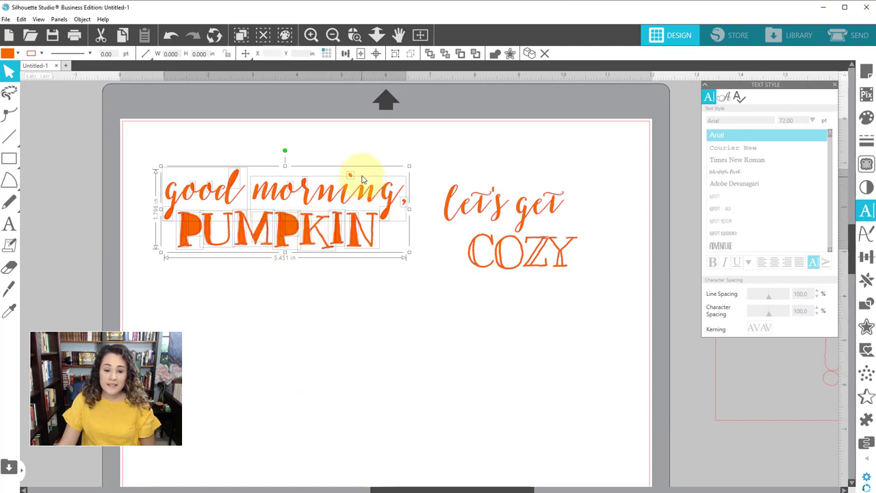
left_click(350, 301)
left_click_drag(399, 259, 154, 240)
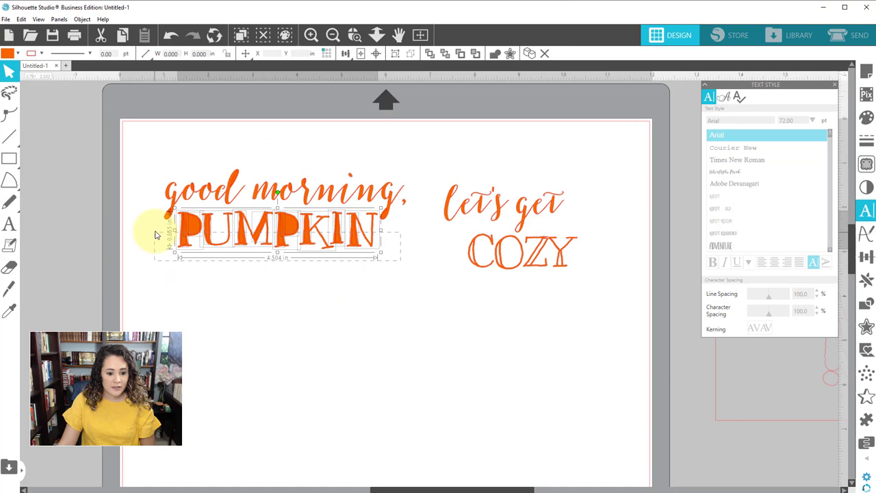
right_click(191, 227)
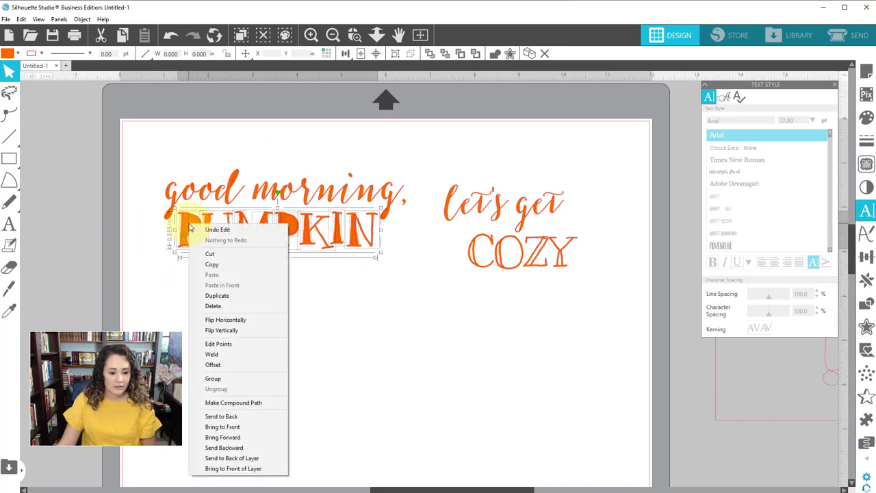
left_click(226, 402)
Step: Make 'morning,' a separate compound path and select the letters of 'good'
left_click(326, 302)
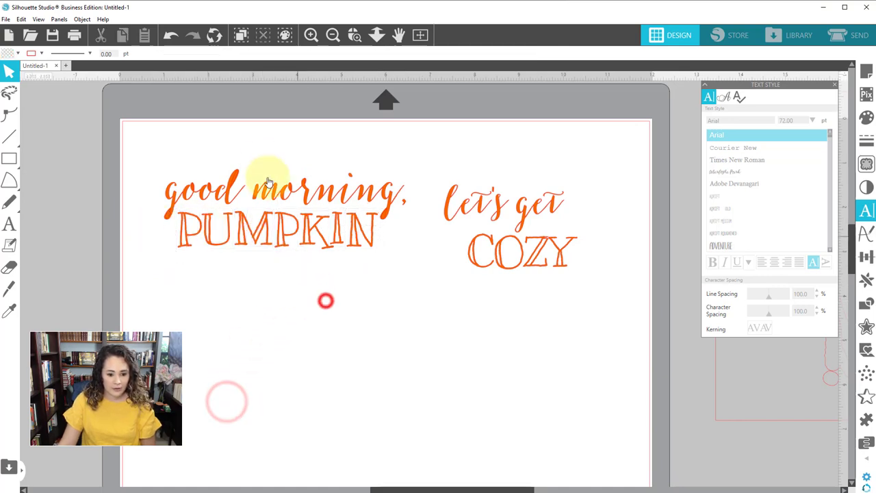
left_click_drag(258, 157, 410, 215)
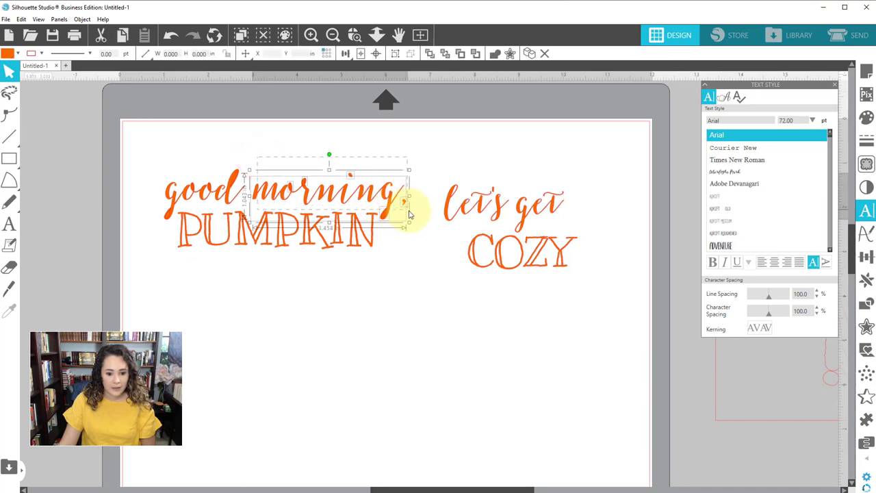
right_click(389, 197)
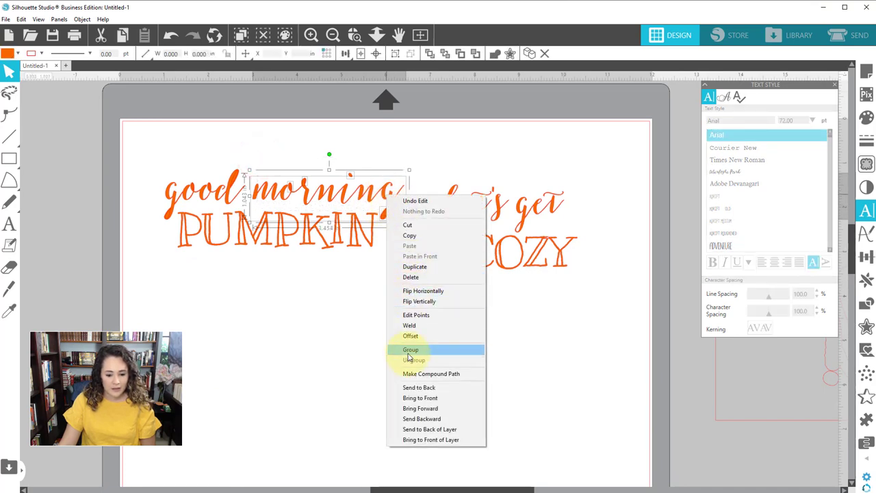
left_click(406, 375)
left_click(283, 345)
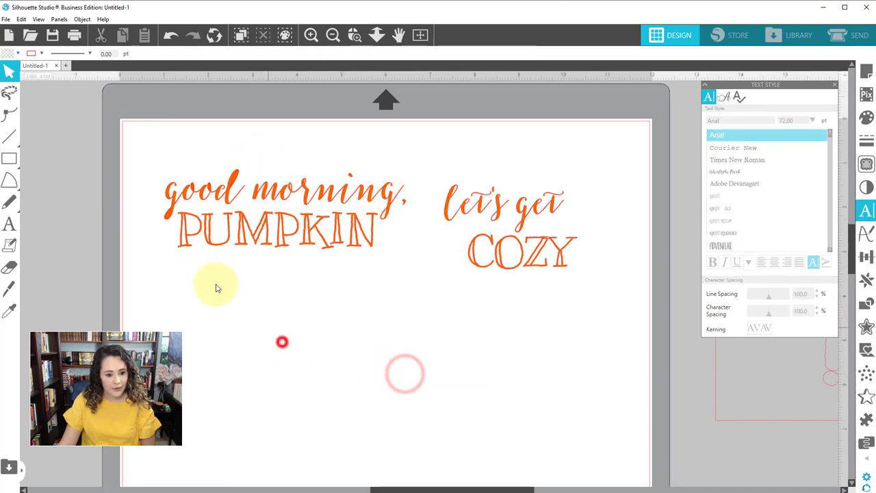
left_click_drag(153, 143, 239, 204)
left_click(161, 160)
left_click_drag(131, 146, 176, 214)
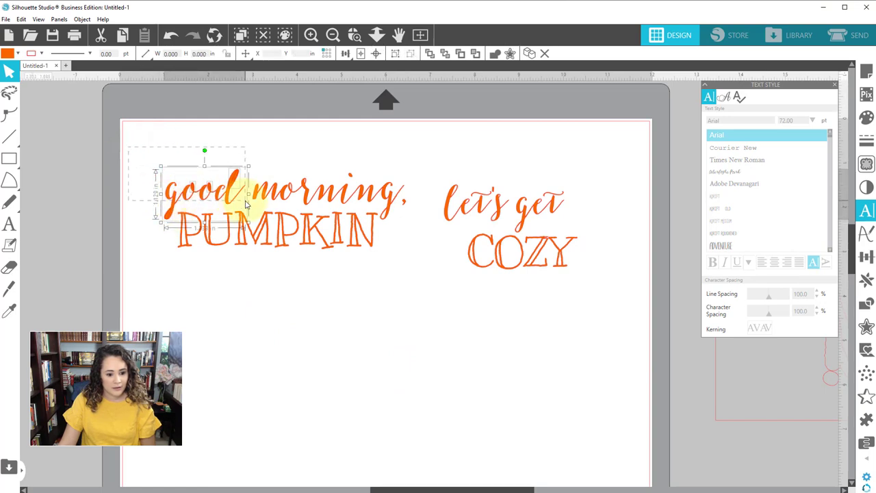
Step: Make 'good' a compound path and restack good, morning, and PUMPKIN on separate lines
right_click(167, 217)
left_click(197, 394)
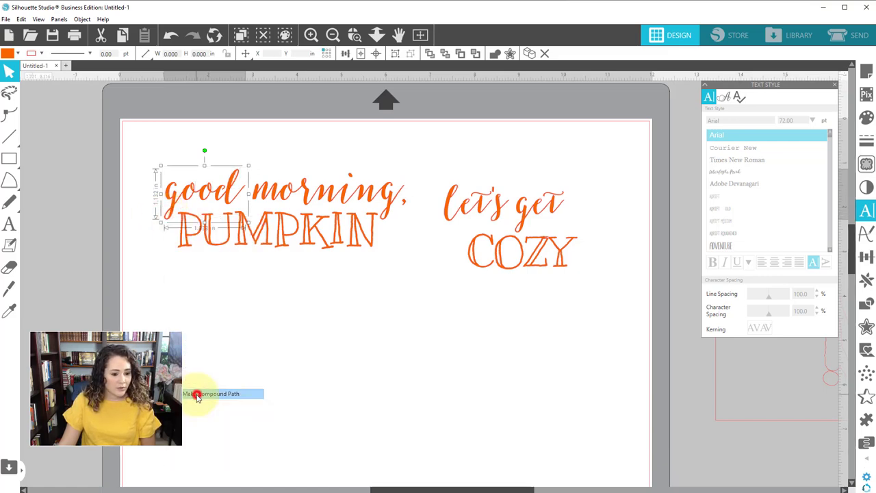
left_click(293, 347)
left_click_drag(308, 231, 301, 283)
left_click_drag(319, 188, 280, 235)
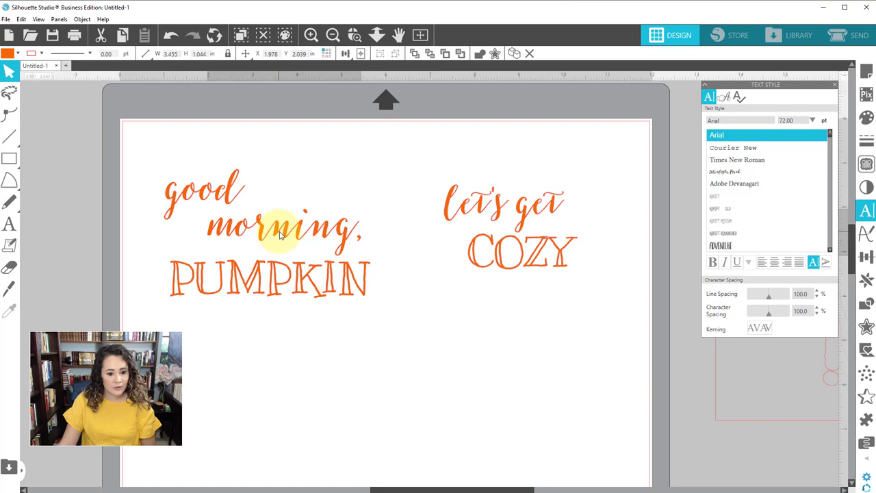
left_click_drag(234, 186, 264, 228)
Step: Fine-tune the spacing of 'good' and 'morning,' and shift all three lines right
left_click(239, 176)
left_click_drag(248, 188, 239, 193)
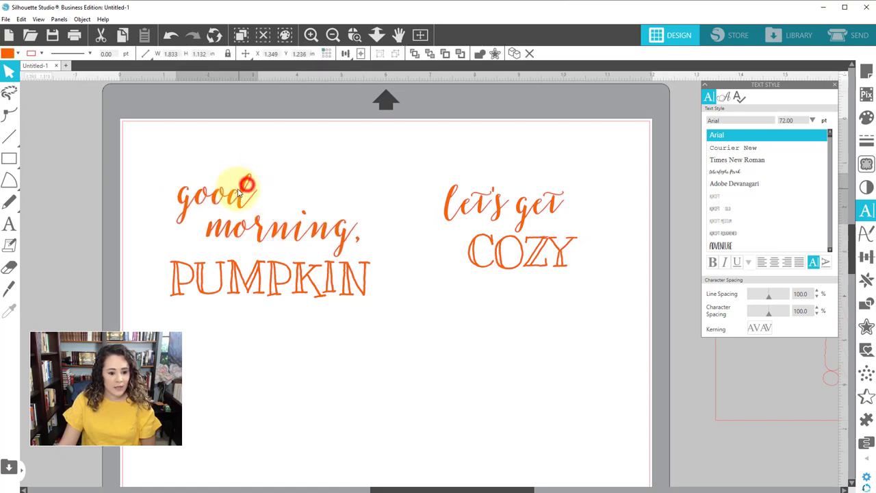
left_click(264, 229)
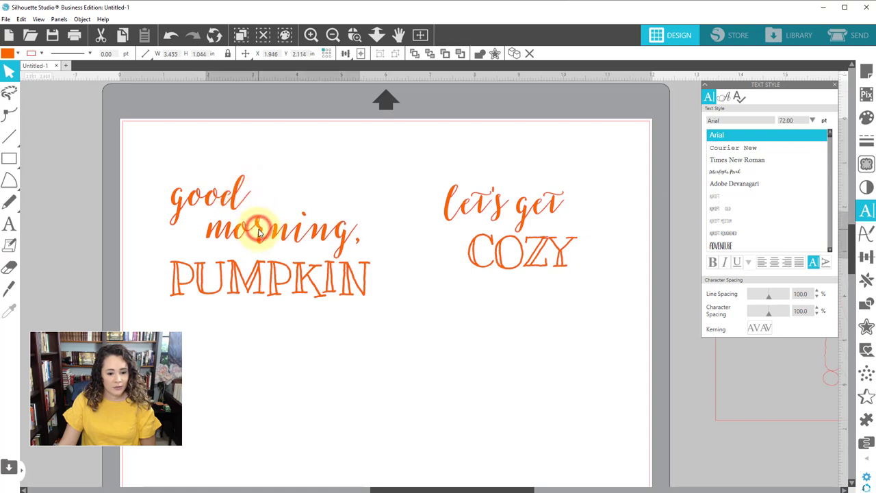
left_click(269, 165)
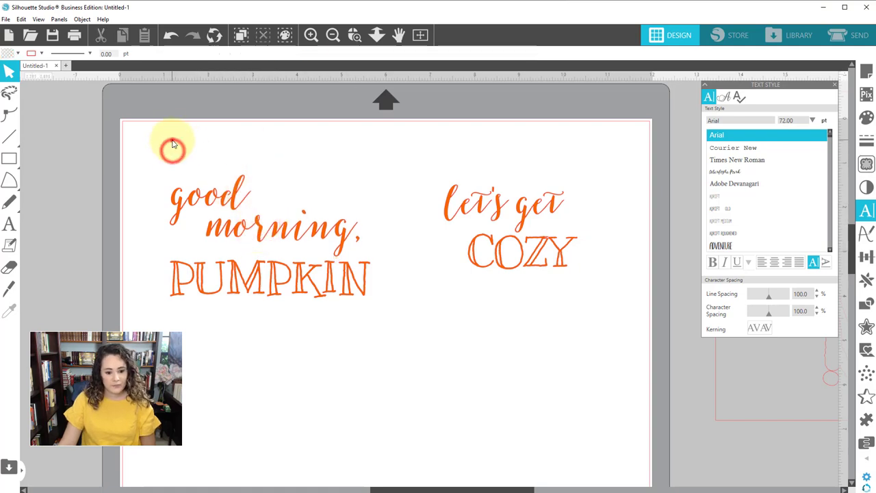
left_click_drag(173, 144, 372, 285)
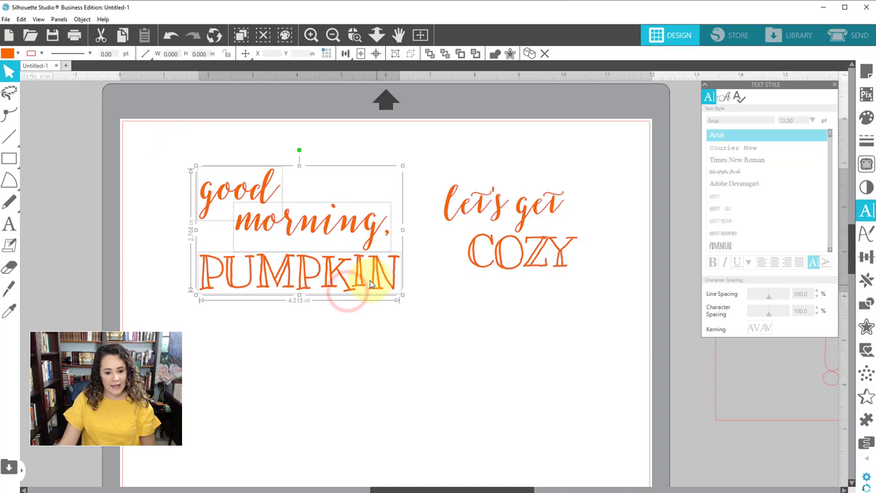
left_click(363, 167)
left_click(270, 219)
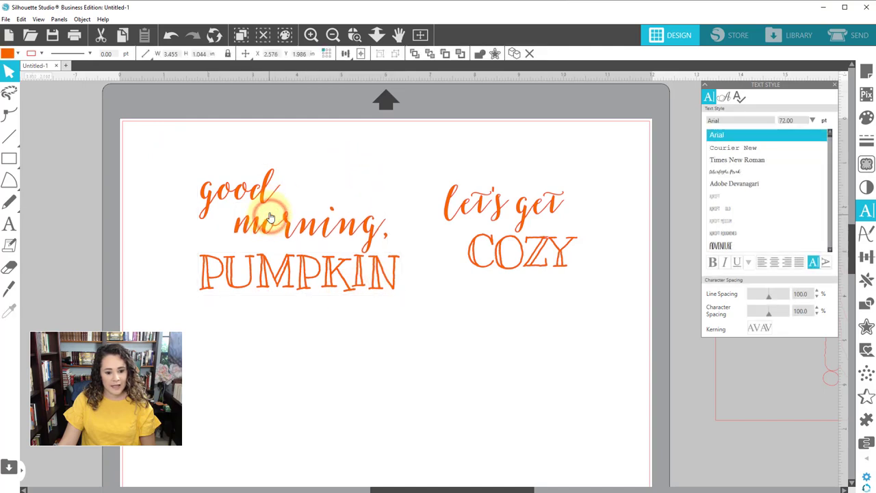
left_click_drag(270, 217, 274, 215)
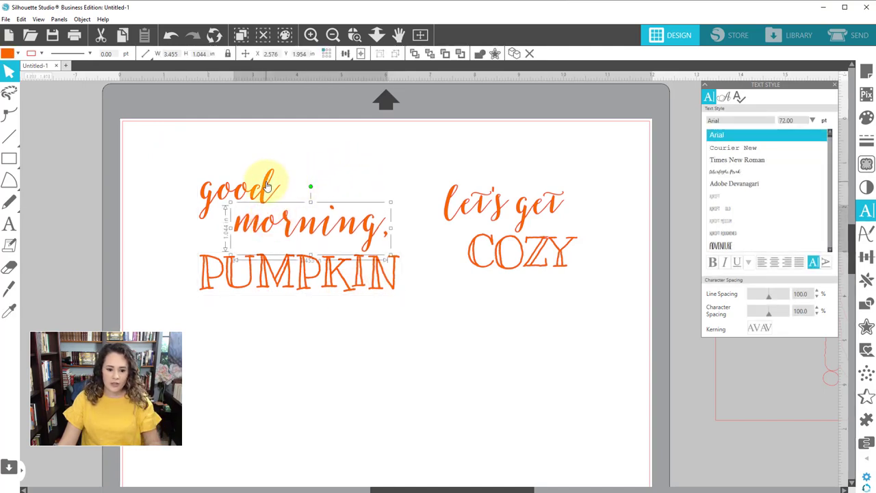
left_click(258, 158)
left_click(258, 198)
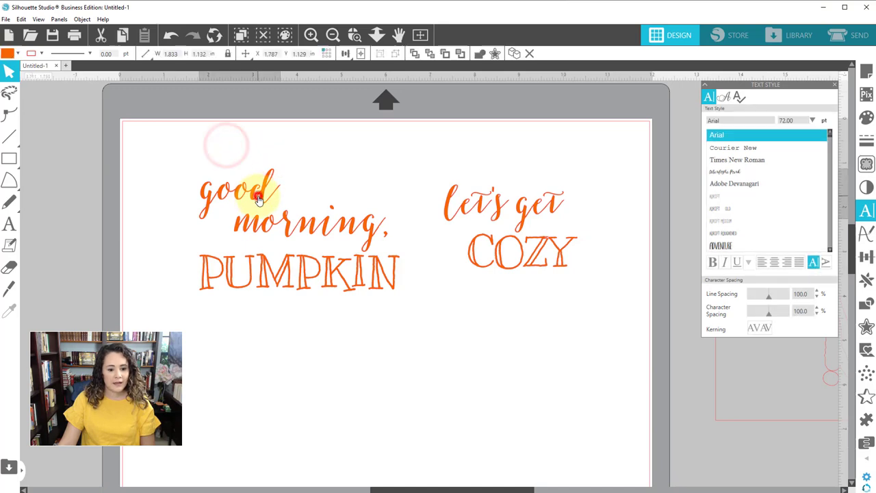
left_click(315, 175)
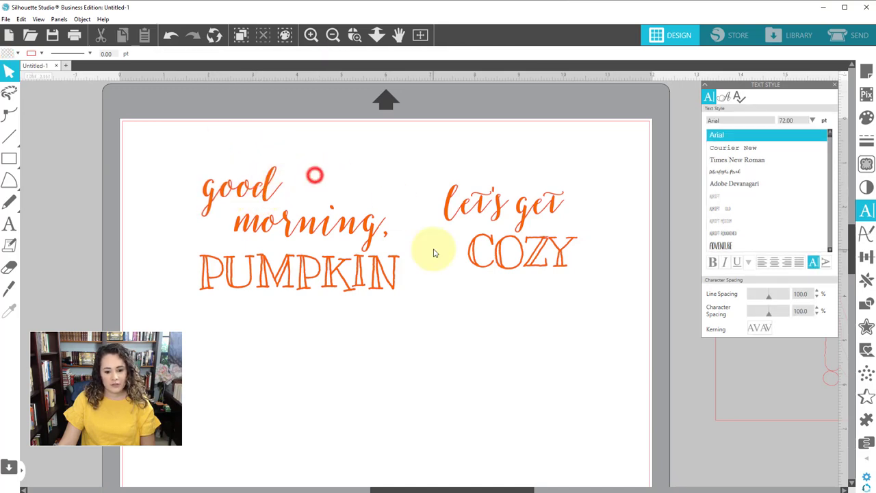
Step: Merge the three lines into one 3 in wide compound path, and nudge 'let's get COZY' left
left_click_drag(176, 151, 313, 304)
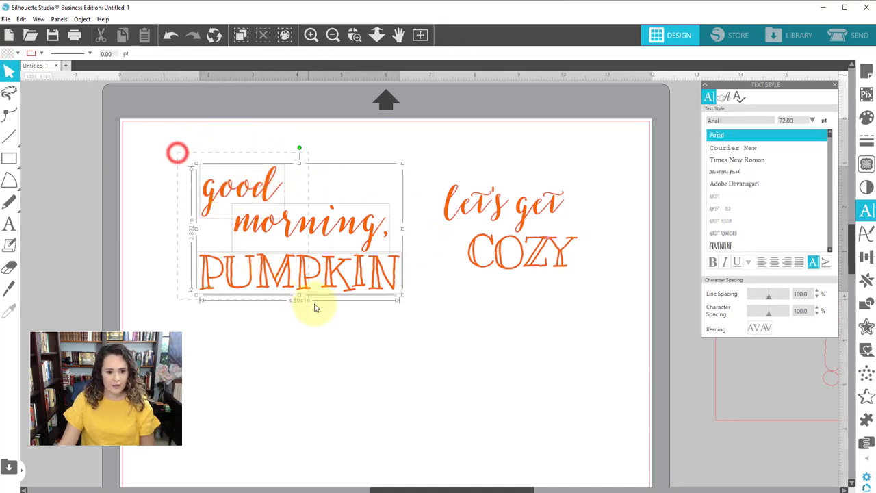
right_click(310, 277)
left_click(352, 198)
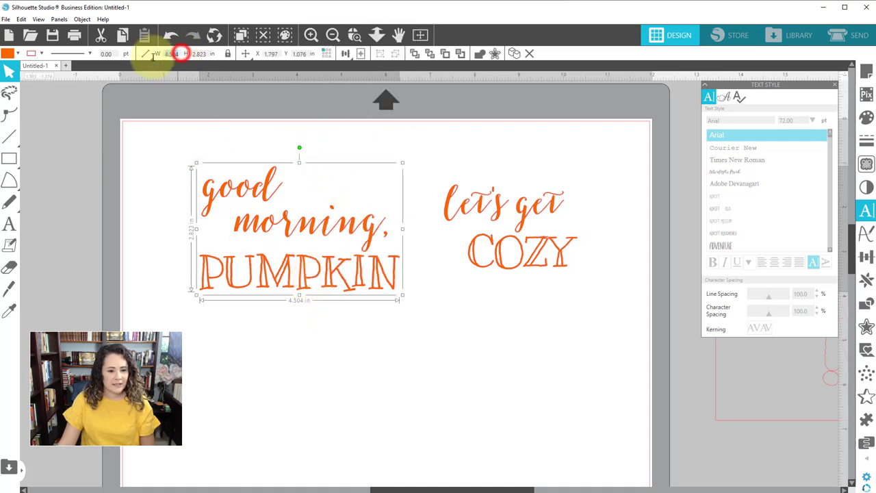
type("3")
key("Return")
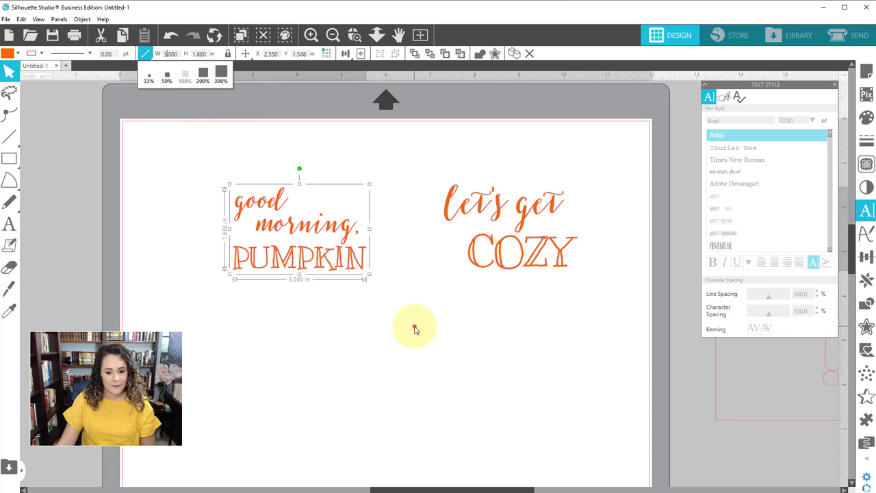
left_click(414, 326)
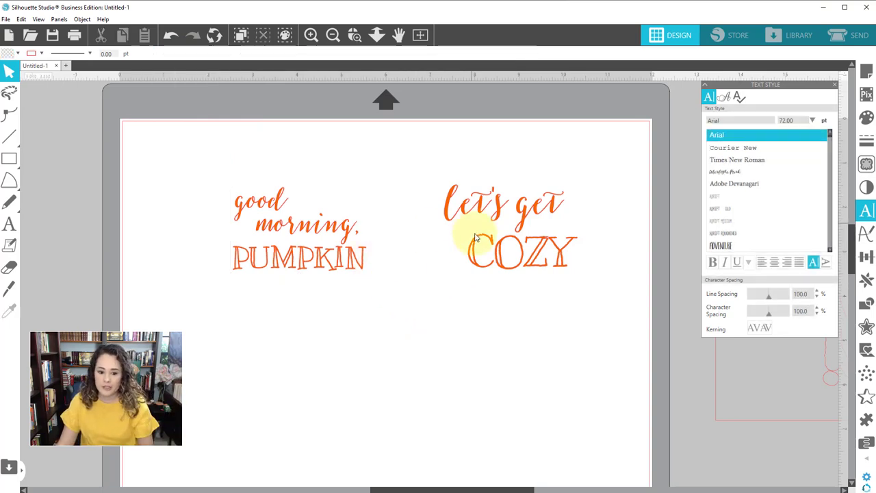
left_click_drag(391, 274, 204, 159)
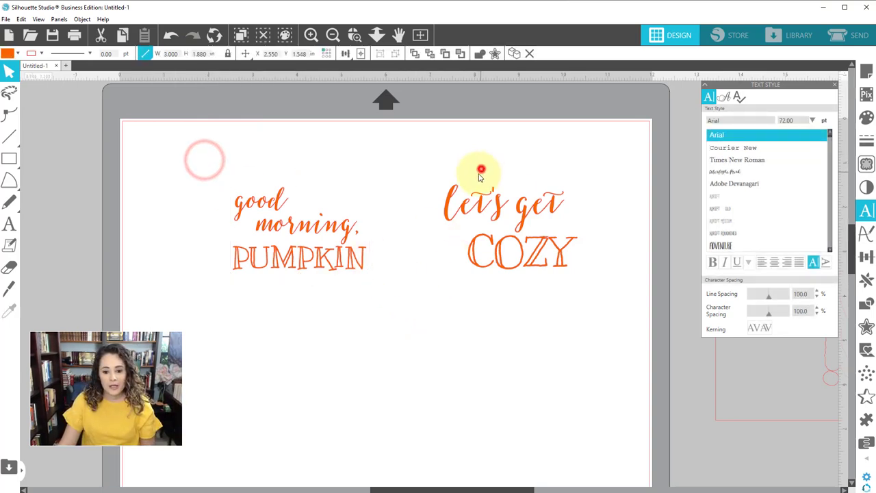
left_click_drag(470, 171, 509, 270)
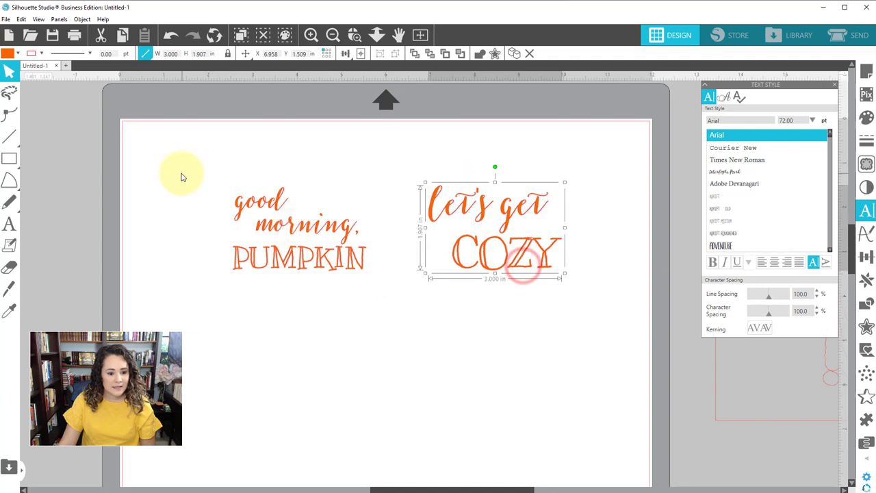
Step: Draw a rectangle around 'good morning, PUMPKIN' and another around 'let's get COZY'
left_click(8, 158)
left_click(30, 158)
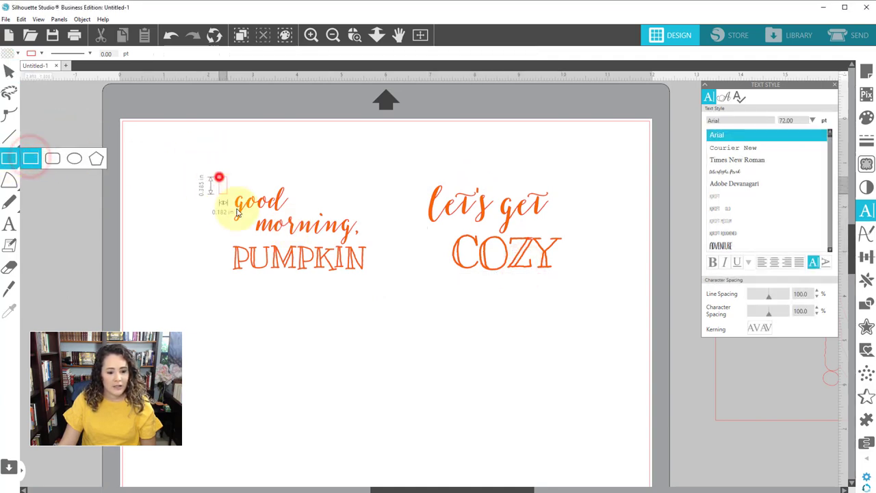
left_click_drag(236, 212, 373, 283)
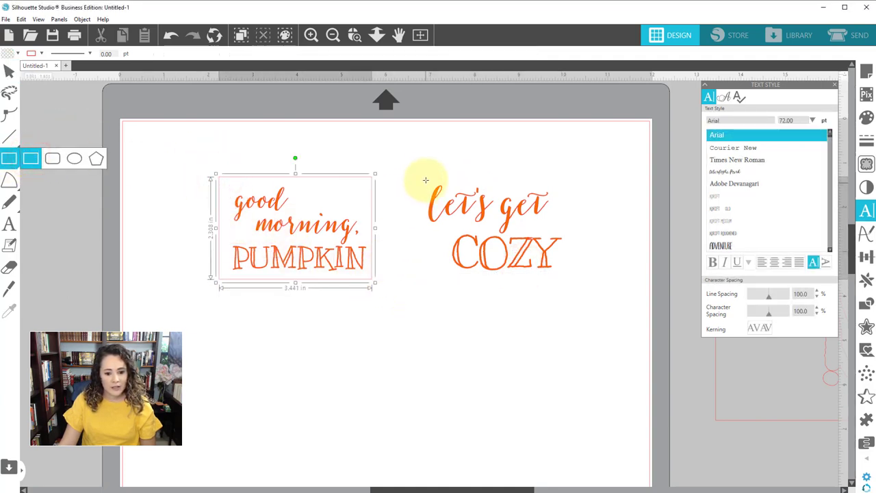
left_click_drag(425, 178, 567, 281)
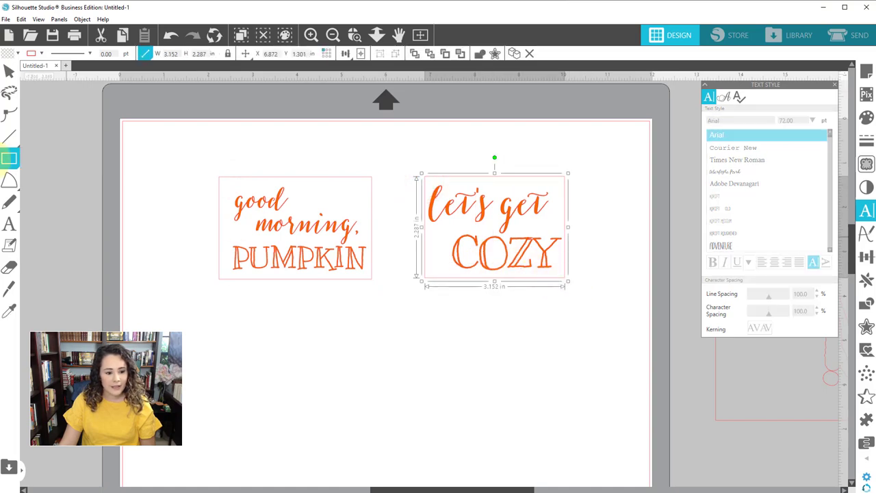
Step: Move the boxed designs to the mat's top-left corner and select both
left_click(98, 147)
left_click_drag(169, 158, 221, 181)
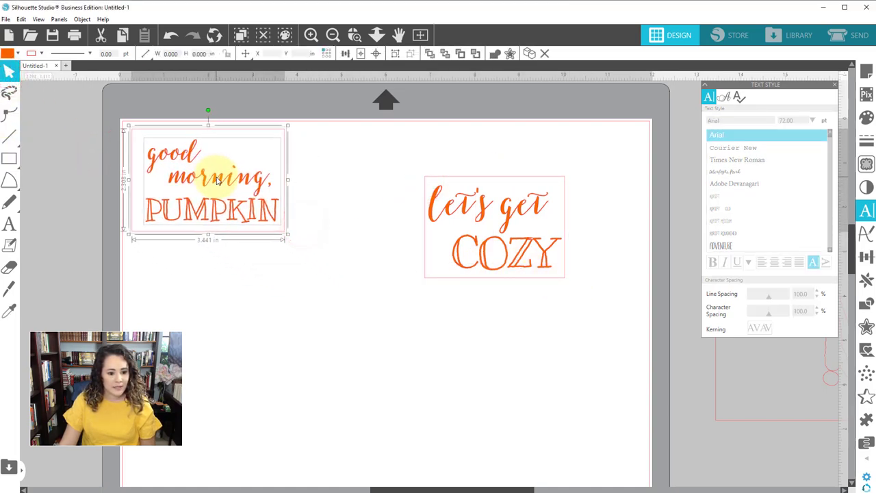
left_click(321, 182)
left_click_drag(395, 149, 354, 158)
left_click(564, 203)
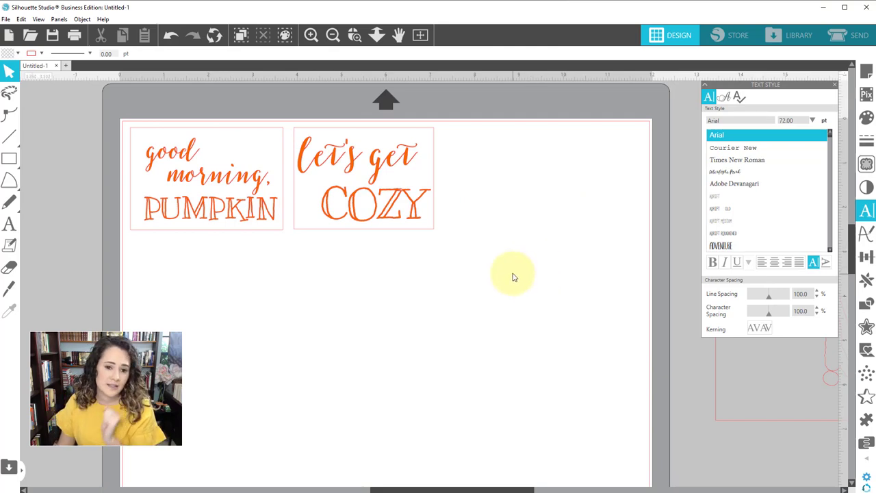
left_click_drag(510, 291, 53, 145)
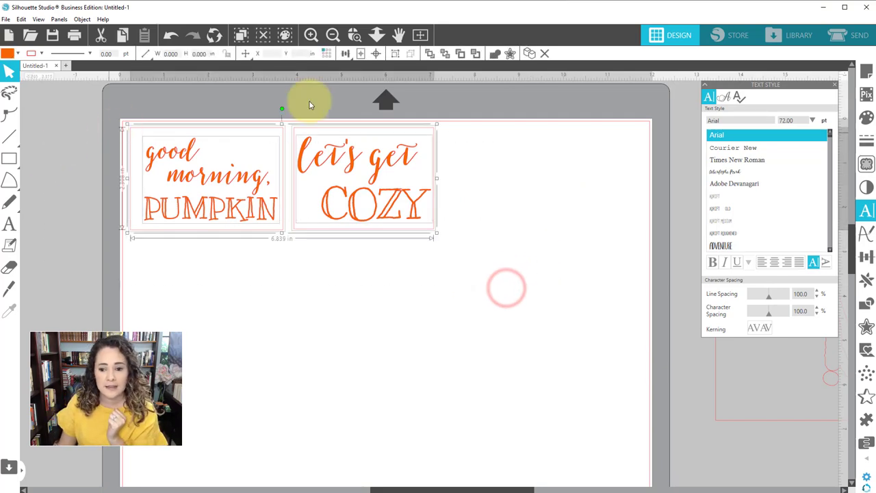
Step: Choose FDC Vinyl as the cutting material in the Send panel (speed 1, force 6)
left_click(845, 35)
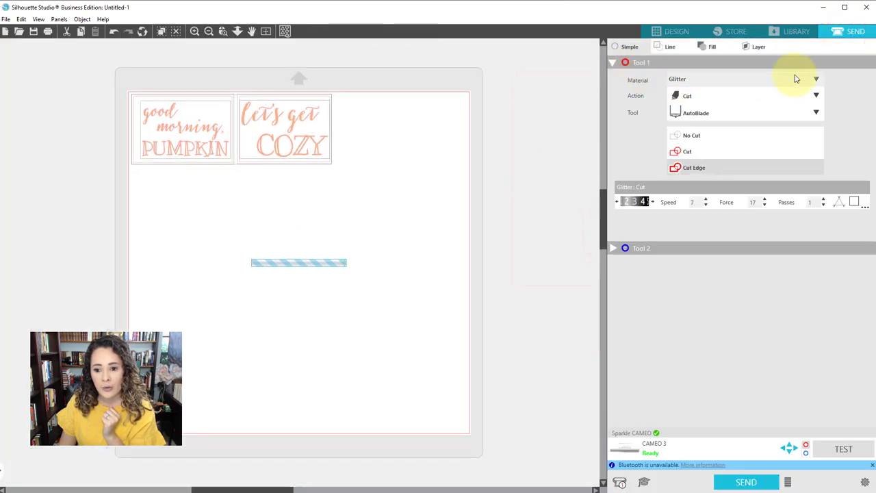
left_click(794, 76)
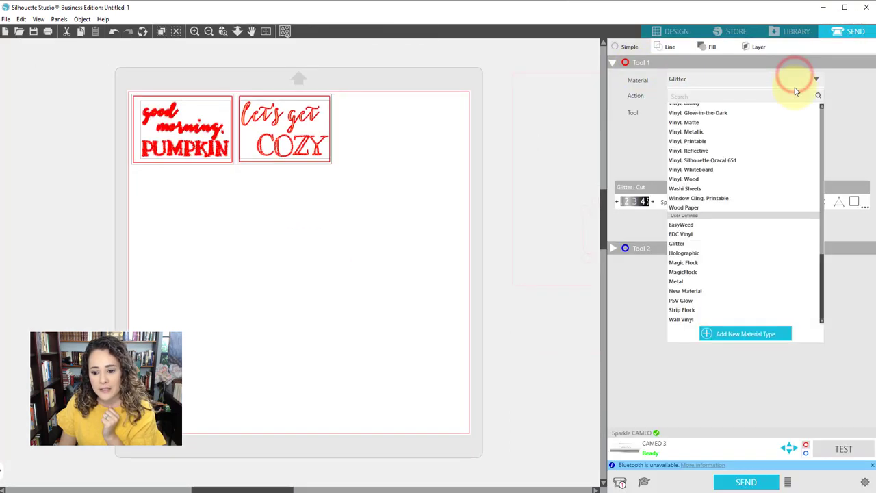
left_click(709, 236)
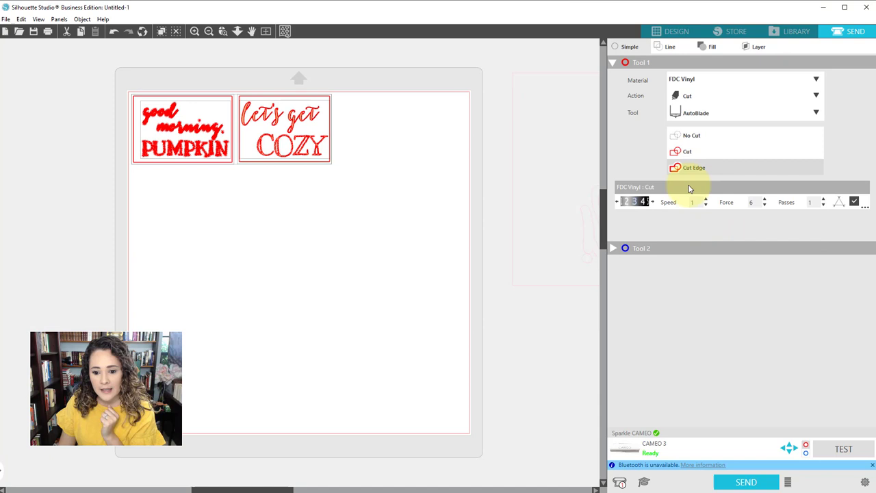